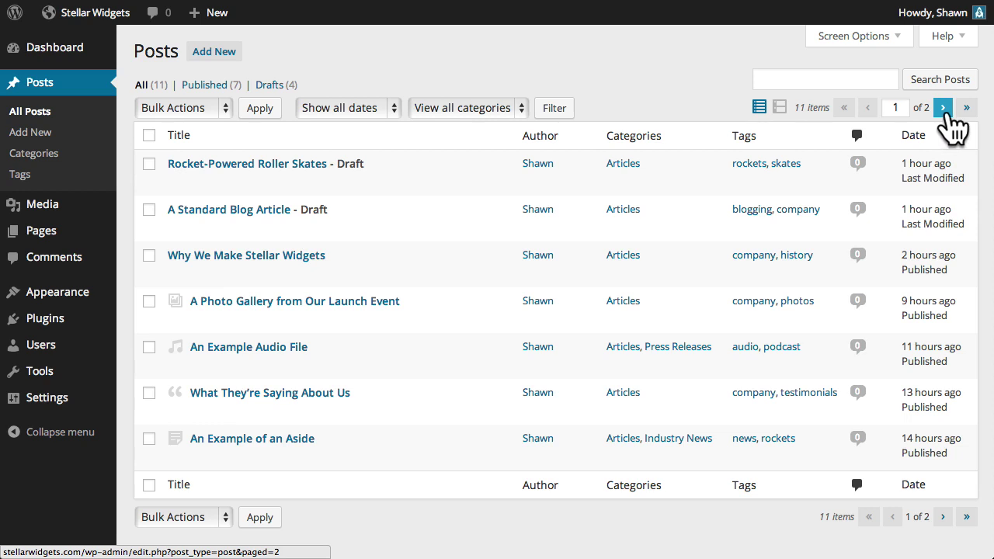
- View the second page of posts, search the posts for "skates", and return to the full list
{"action": "left_click", "coordinate": [946, 113]}
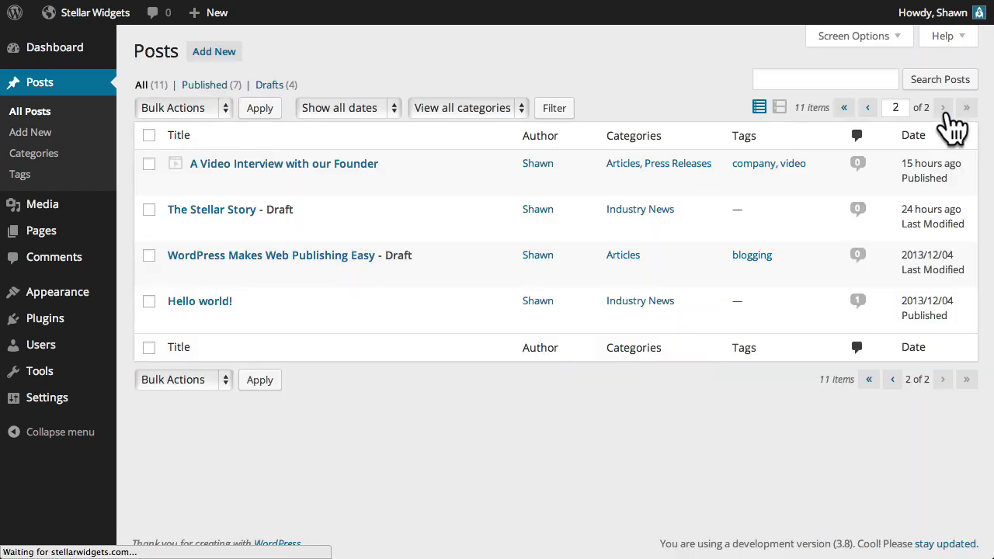
{"action": "left_click", "coordinate": [852, 79]}
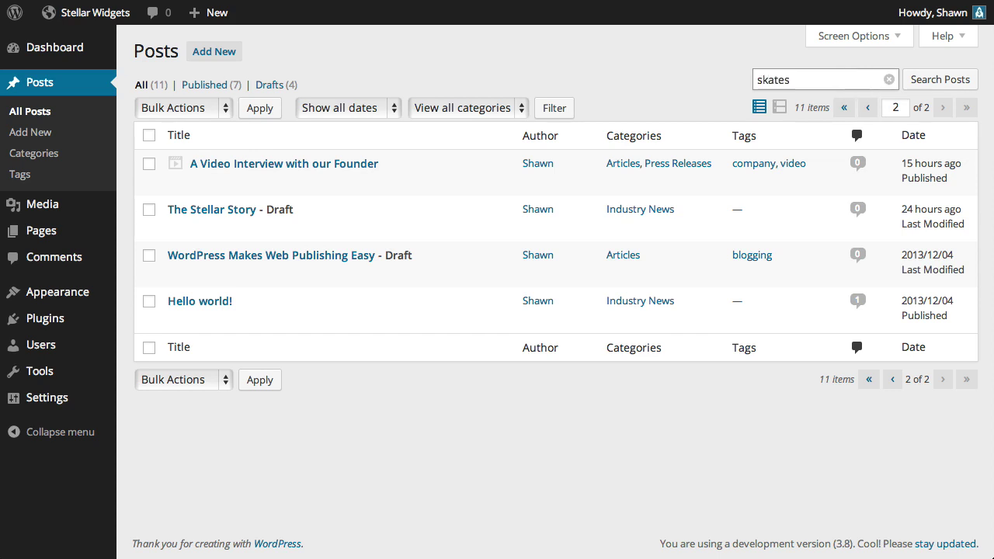
{"action": "left_click", "coordinate": [938, 84]}
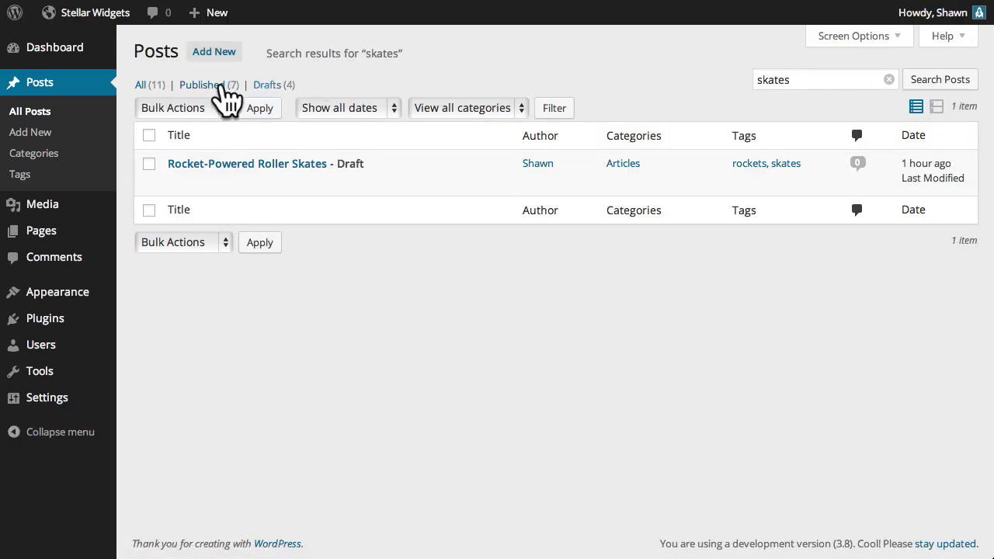
{"action": "left_click", "coordinate": [141, 85]}
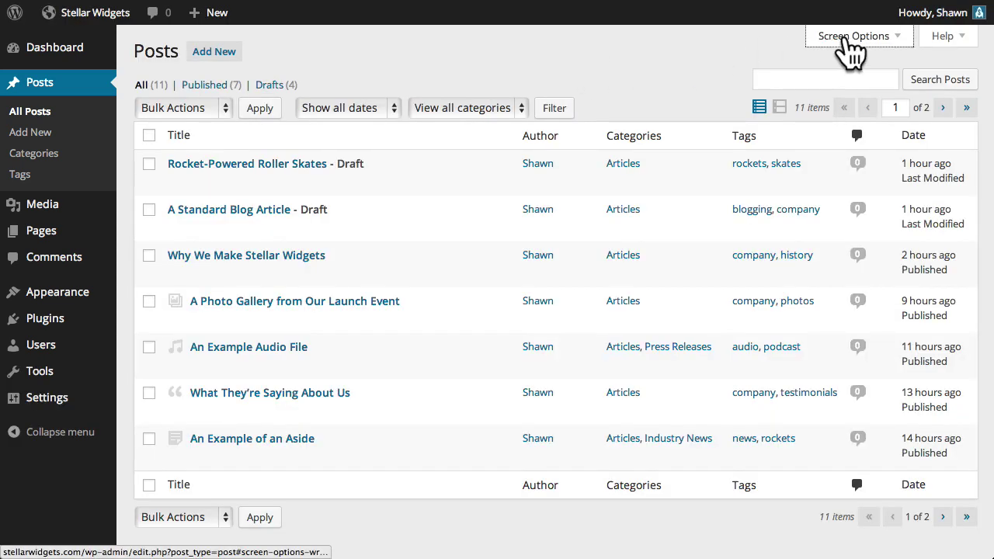
- Hide the Author column in the posts list, keeping the Categories and Tags columns shown
{"action": "left_click", "coordinate": [851, 39]}
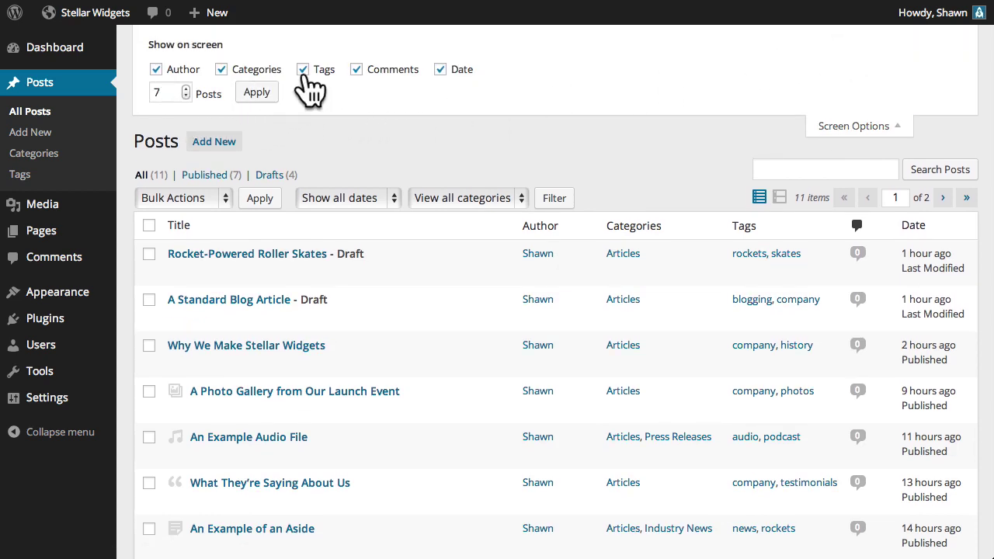
{"action": "left_click", "coordinate": [303, 70]}
{"action": "left_click", "coordinate": [233, 71]}
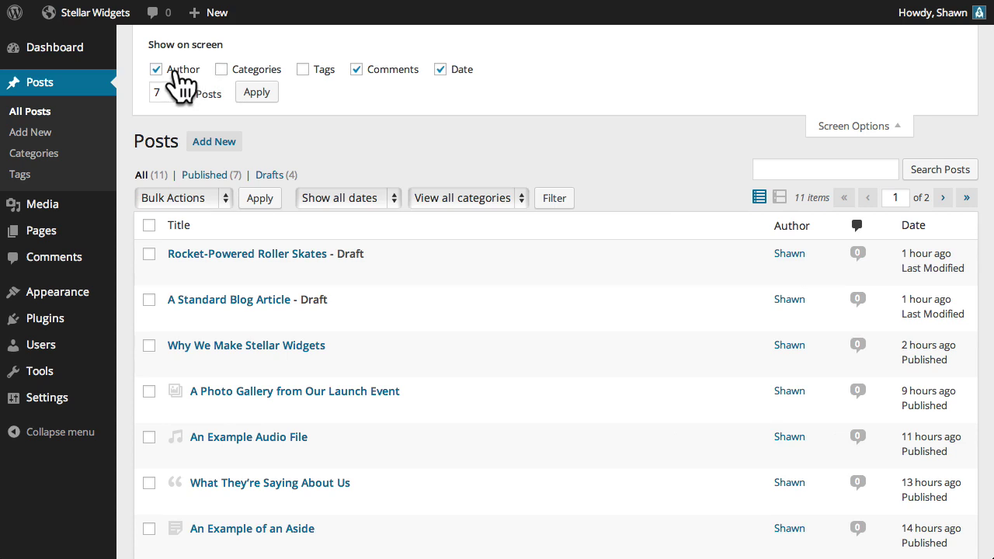
{"action": "left_click", "coordinate": [159, 73]}
{"action": "left_click", "coordinate": [248, 71]}
{"action": "left_click", "coordinate": [315, 71]}
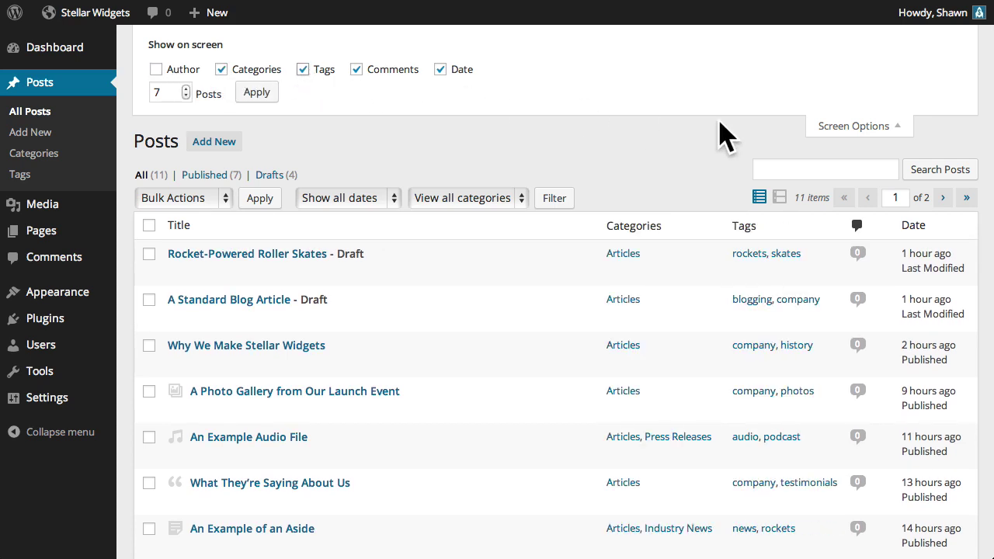
{"action": "left_click", "coordinate": [853, 125]}
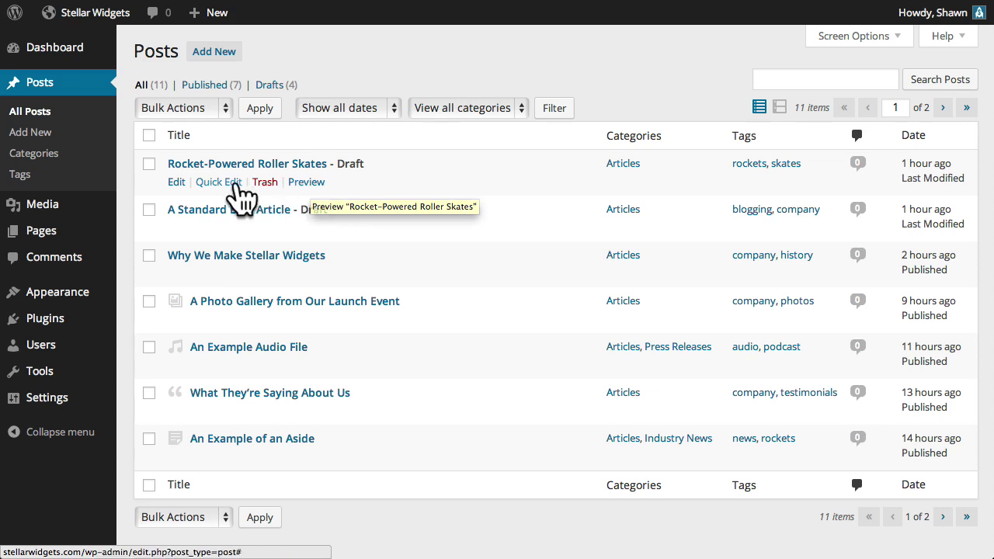
- Quick-edit the Rocket-Powered Roller Skates post, adding the Industry News category and setting its status to Published
{"action": "left_click", "coordinate": [220, 182]}
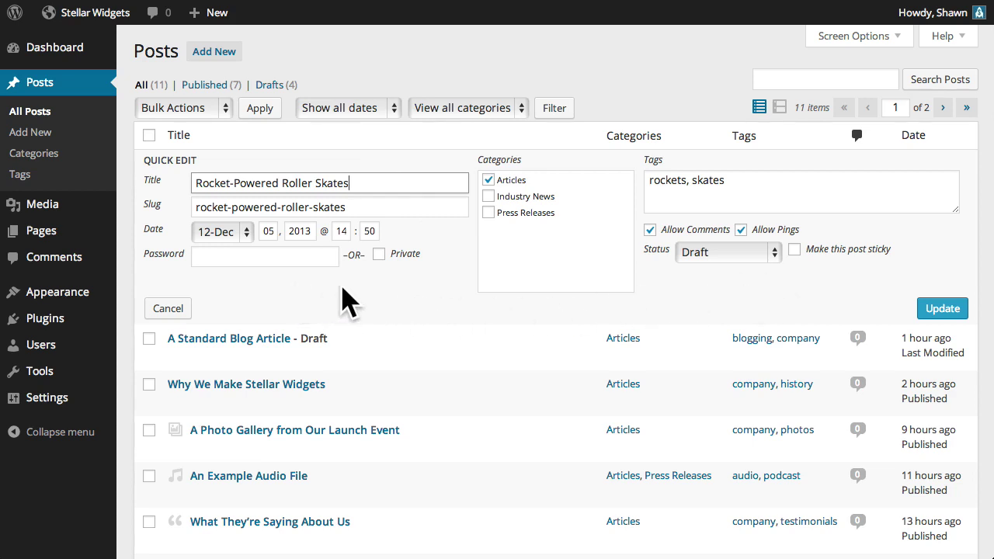
{"action": "left_click", "coordinate": [380, 205]}
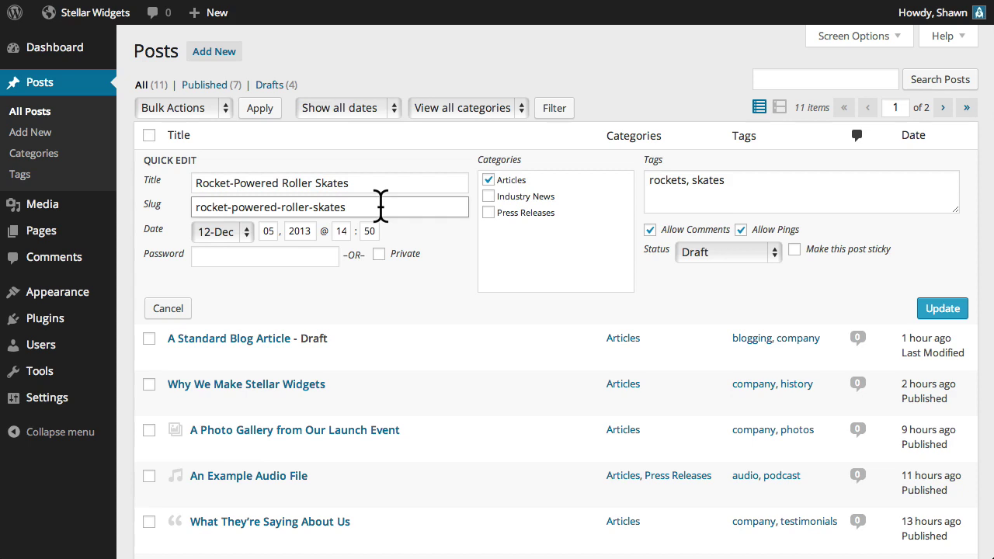
{"action": "left_click", "coordinate": [401, 237]}
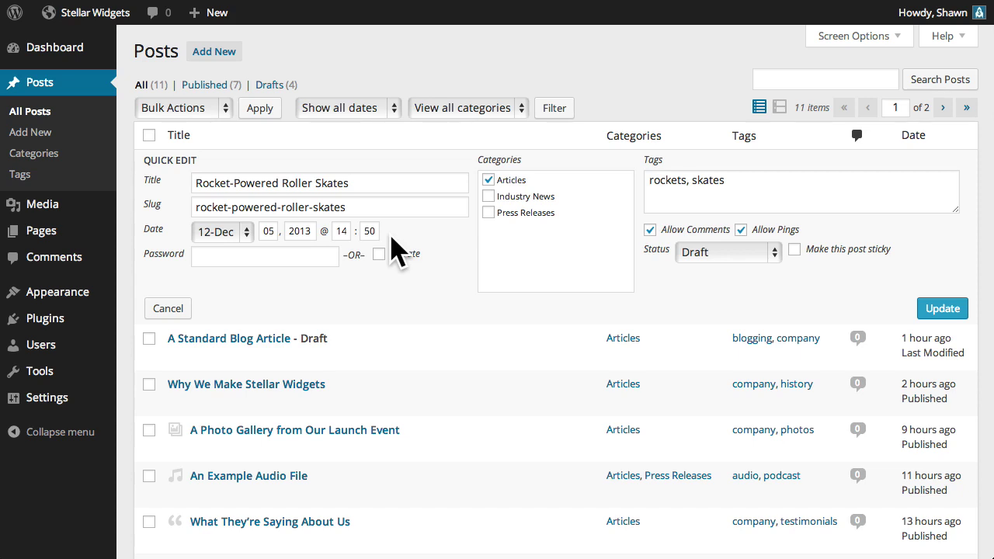
{"action": "left_click", "coordinate": [245, 255]}
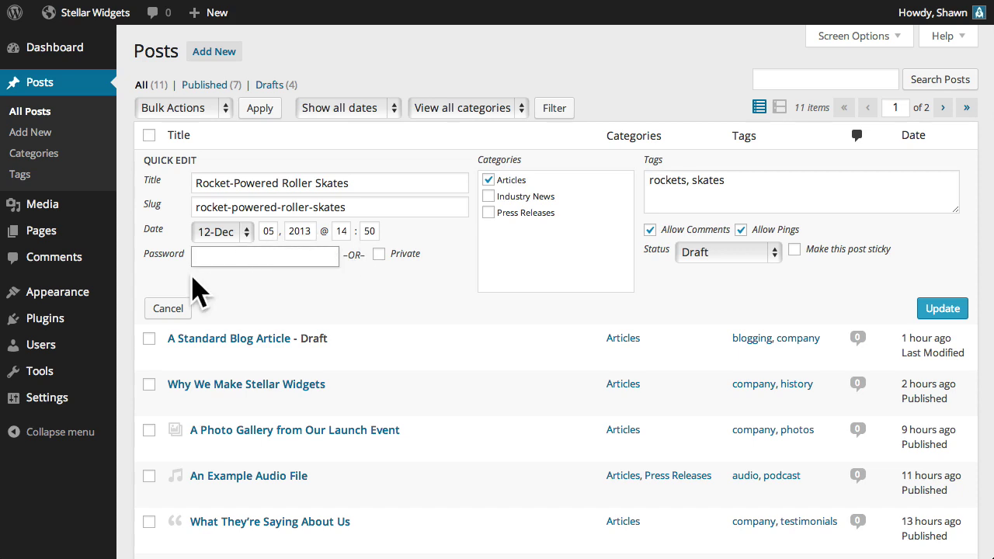
{"action": "left_click", "coordinate": [316, 289]}
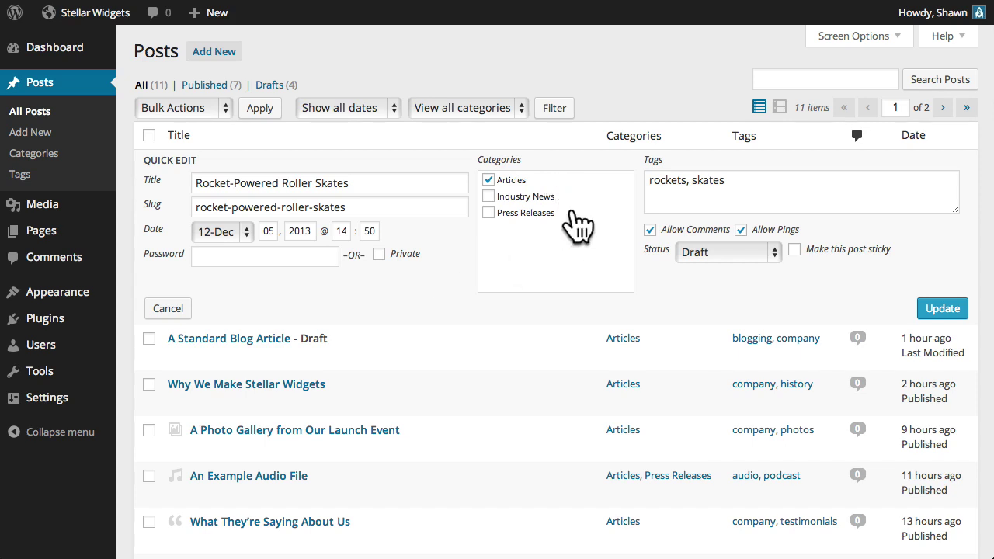
{"action": "left_click", "coordinate": [509, 199]}
{"action": "left_click", "coordinate": [668, 201]}
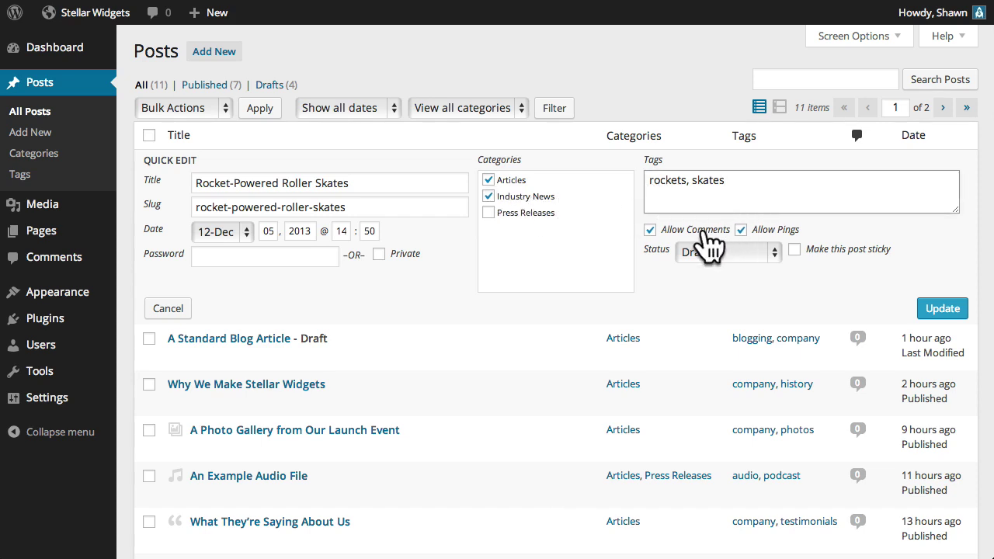
{"action": "left_click", "coordinate": [812, 231]}
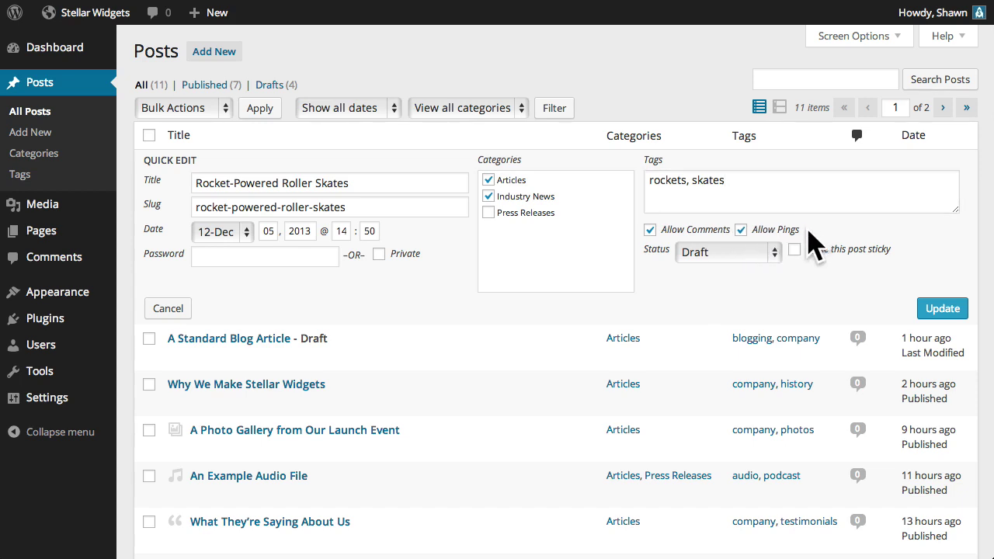
{"action": "left_click", "coordinate": [743, 256]}
{"action": "left_click", "coordinate": [747, 223]}
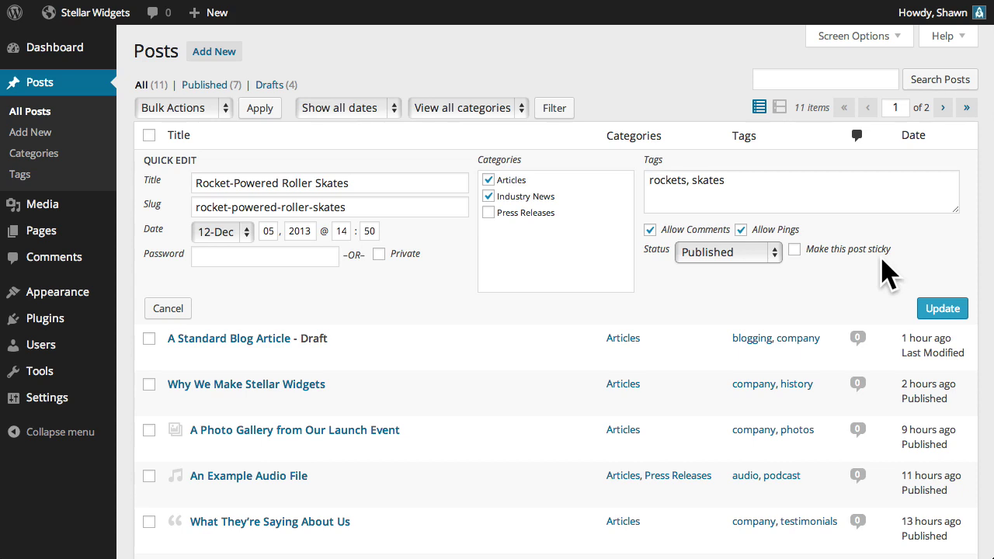
{"action": "left_click", "coordinate": [943, 308]}
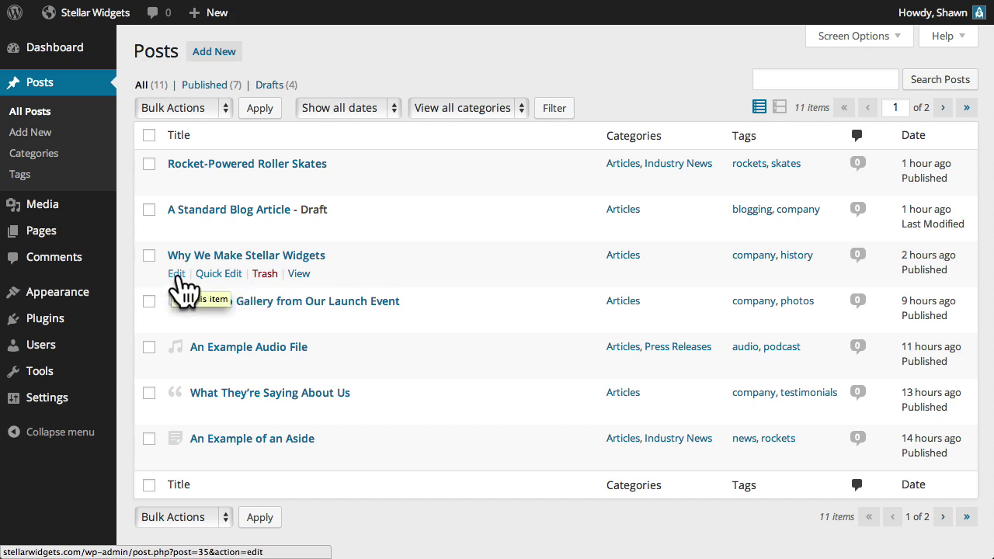
- Delete the three-item bulleted list from the "Why We Make Stellar Widgets" post and update it
{"action": "left_click", "coordinate": [178, 275]}
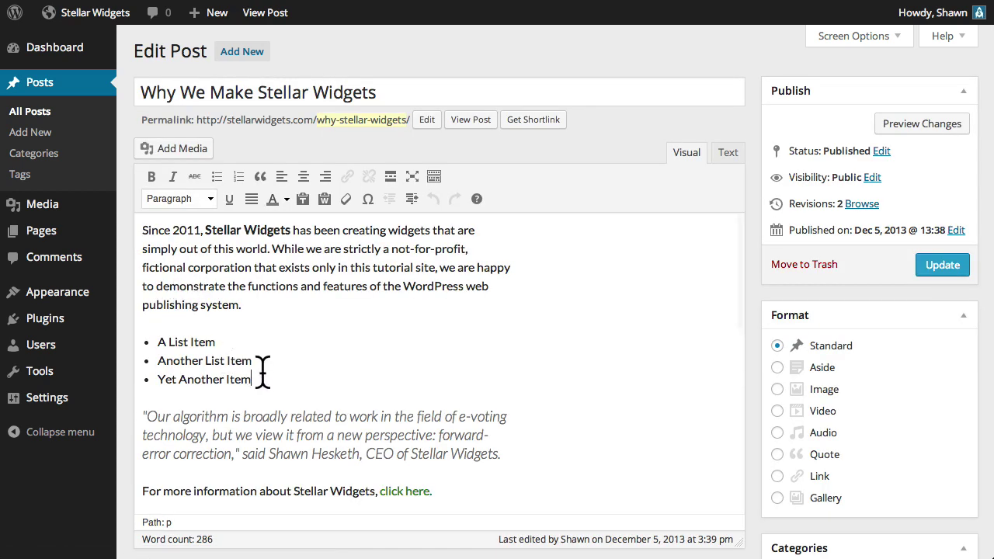
{"action": "left_click_drag", "start_coordinate": [261, 374], "coordinate": [151, 337]}
{"action": "key", "text": "BackSpace"}
{"action": "key", "text": "BackSpace"}
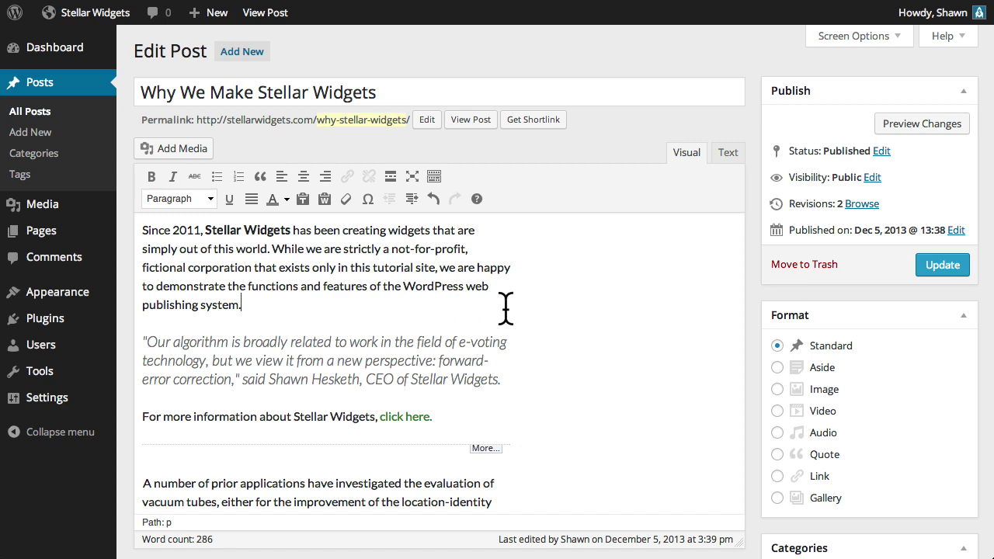
{"action": "left_click", "coordinate": [942, 266]}
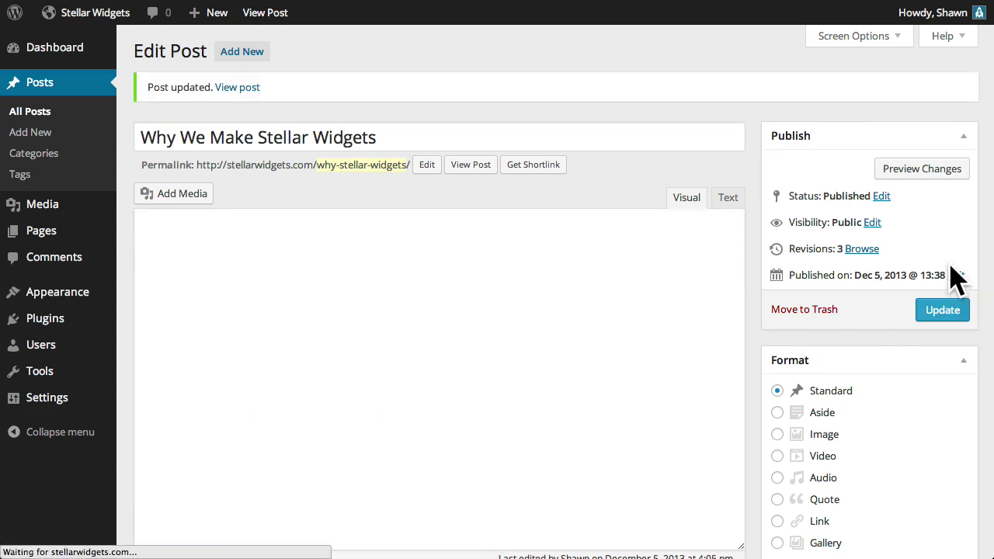
- Select the first four posts in the All Posts list and open them for bulk editing
{"action": "left_click", "coordinate": [67, 124]}
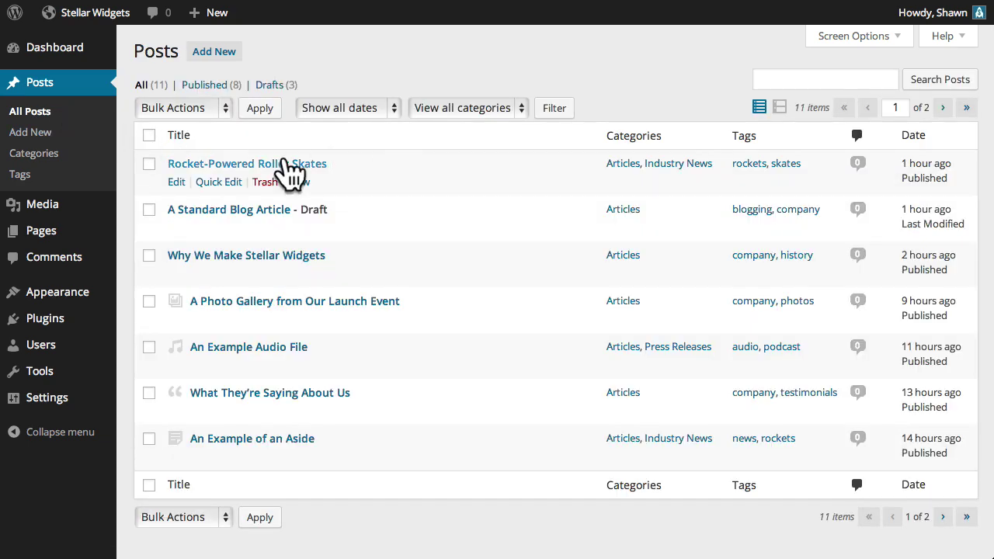
{"action": "left_click", "coordinate": [149, 164]}
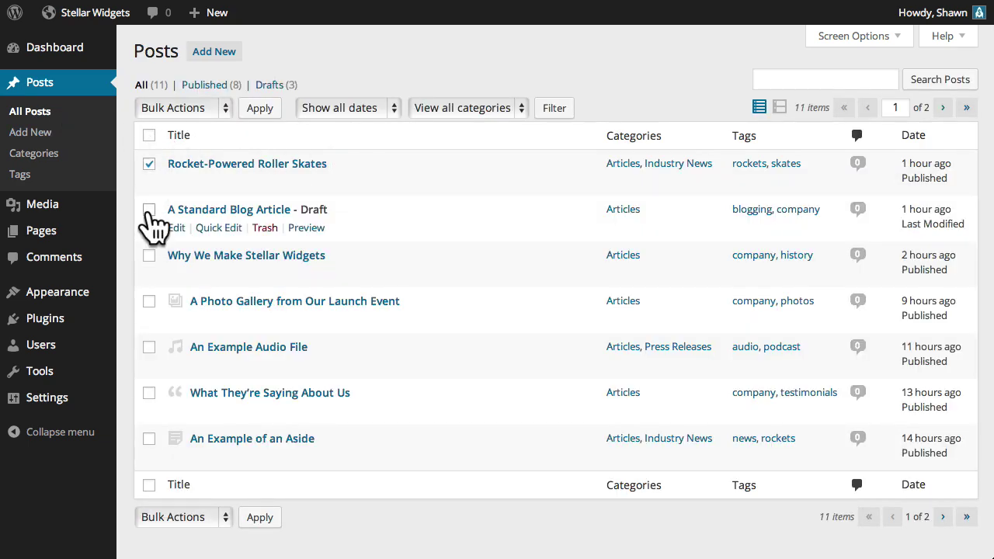
{"action": "left_click", "coordinate": [149, 209]}
{"action": "left_click", "coordinate": [149, 256]}
{"action": "left_click", "coordinate": [149, 301]}
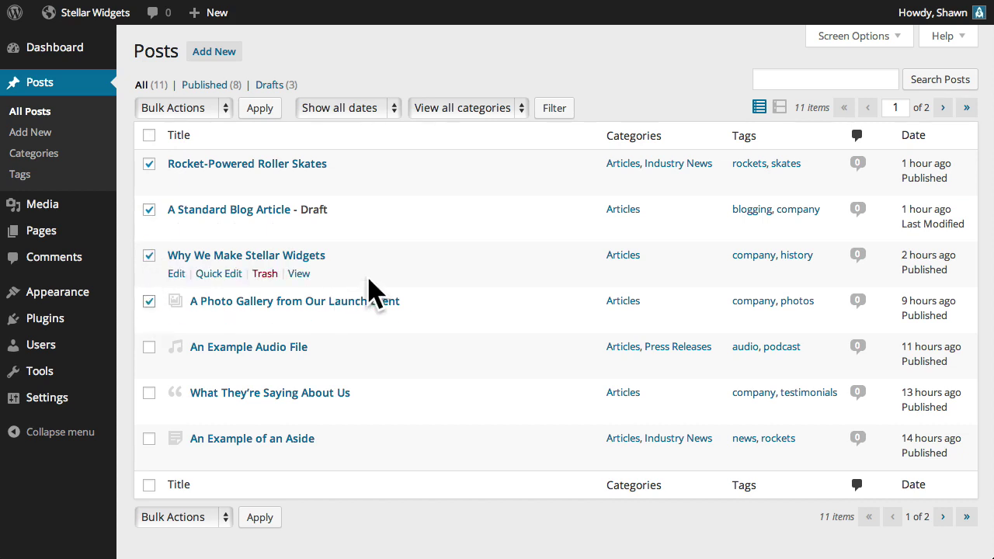
{"action": "left_click", "coordinate": [211, 109]}
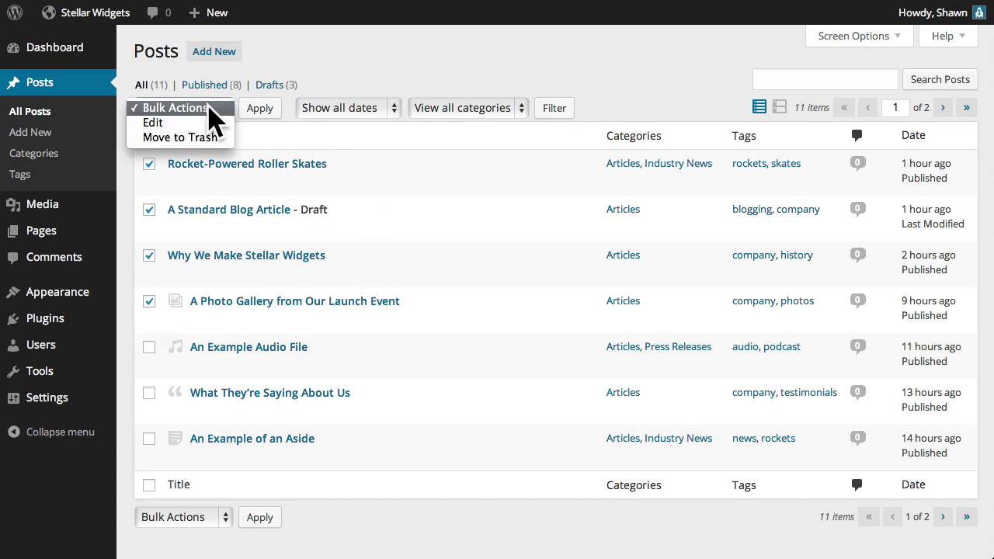
{"action": "left_click", "coordinate": [211, 123]}
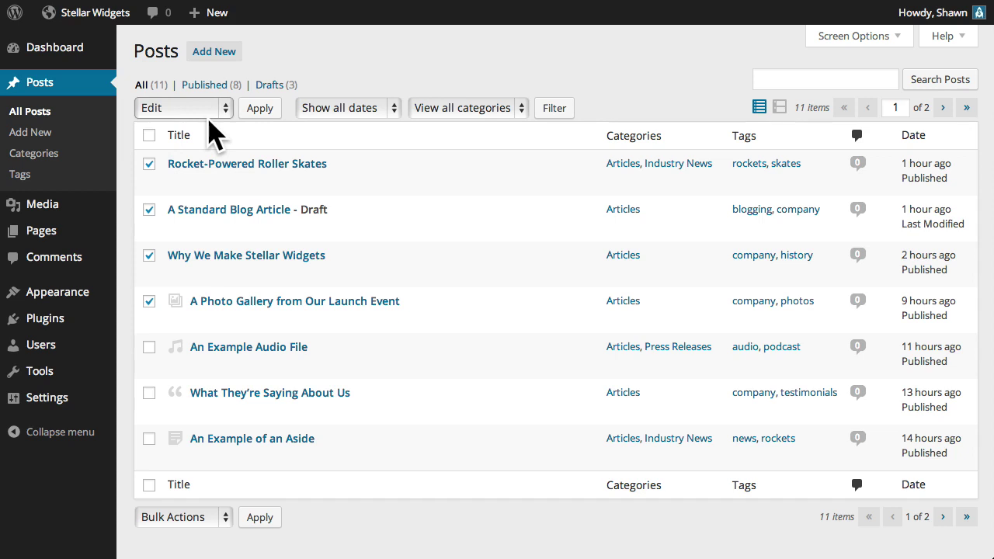
{"action": "left_click", "coordinate": [268, 116]}
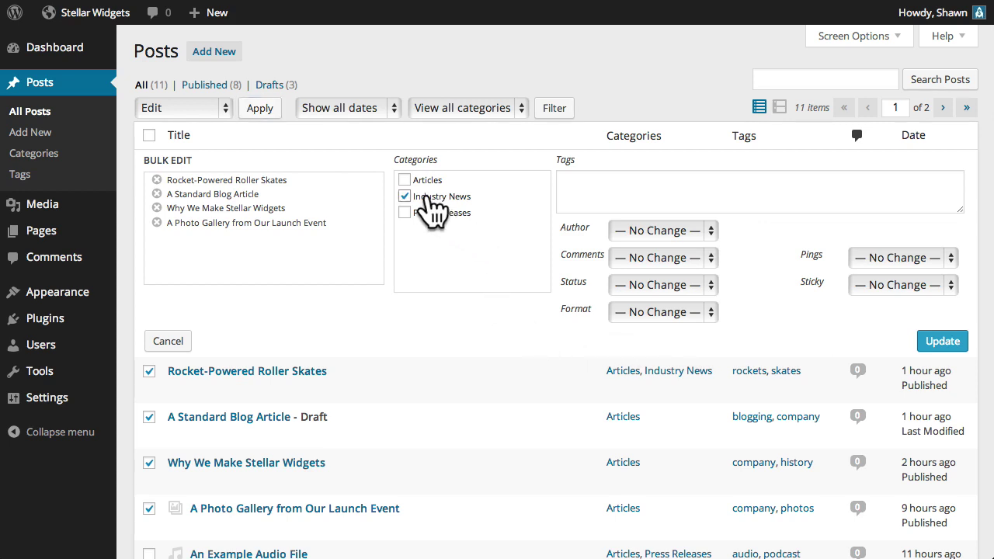
- Remove Rocket-Powered Roller Skates from the bulk edit and apply the Articles and Industry News categories to the remaining posts
{"action": "left_click", "coordinate": [157, 180]}
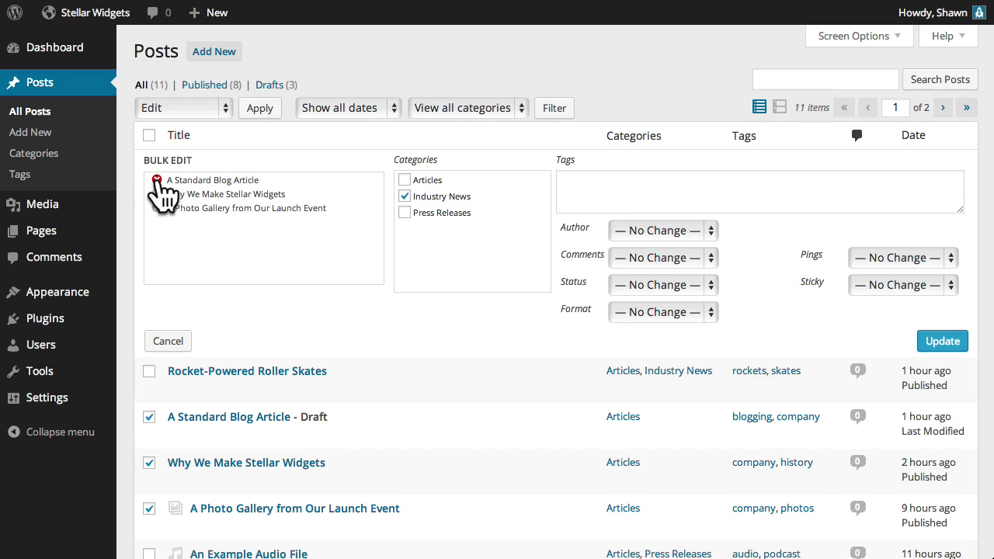
{"action": "left_click", "coordinate": [428, 183]}
{"action": "left_click", "coordinate": [941, 345]}
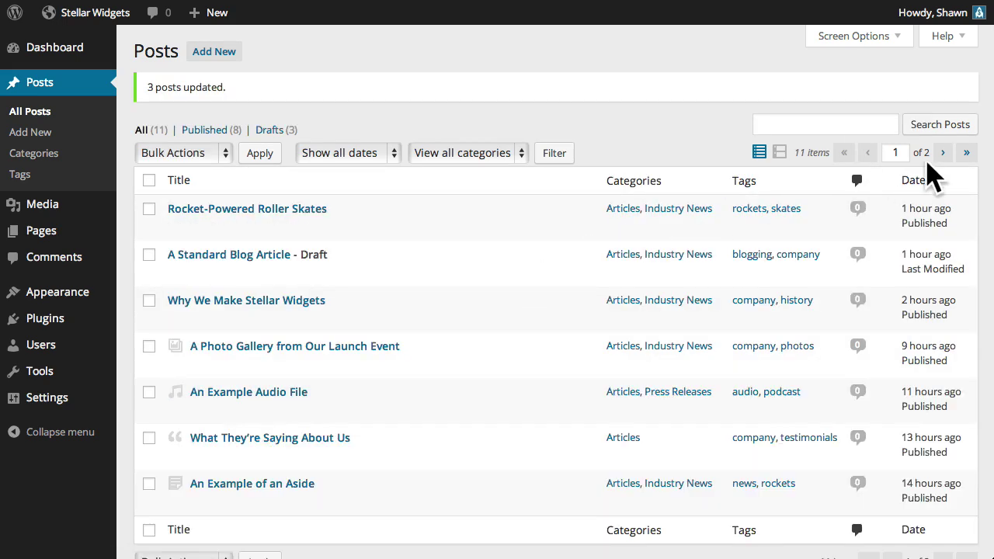
- Move the posts "The Stellar Story" and "Hello world!" from the second page of the list to the Trash
{"action": "left_click", "coordinate": [942, 152]}
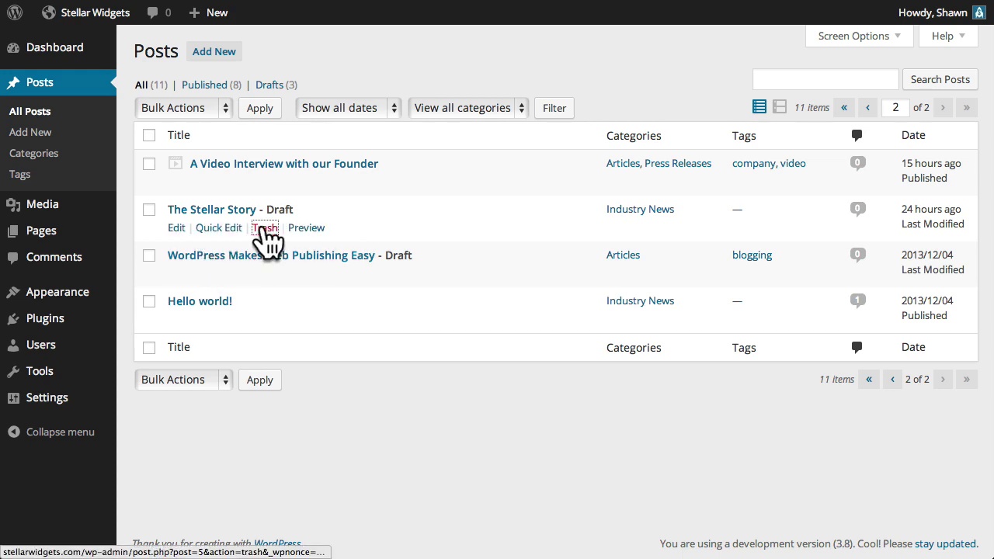
{"action": "left_click", "coordinate": [264, 228]}
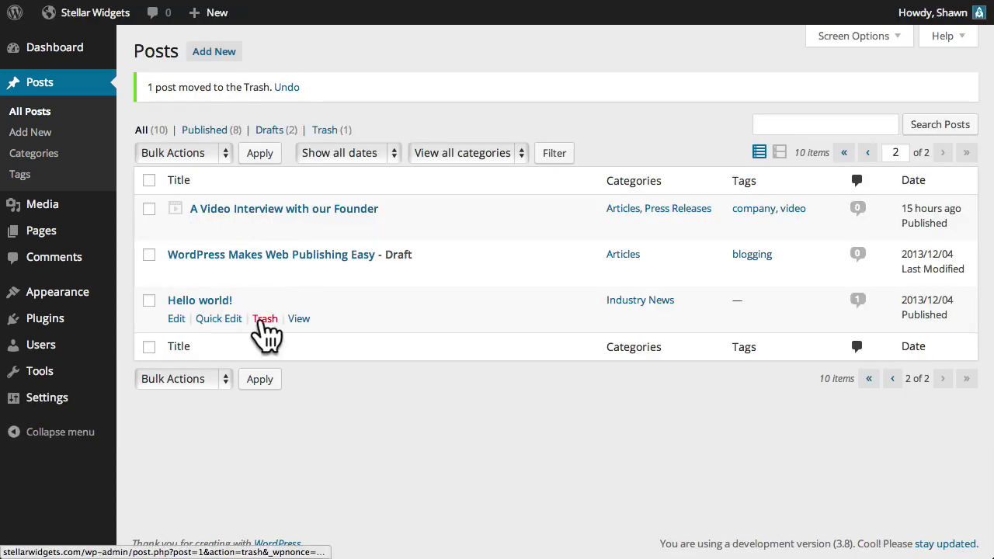
{"action": "left_click", "coordinate": [264, 319]}
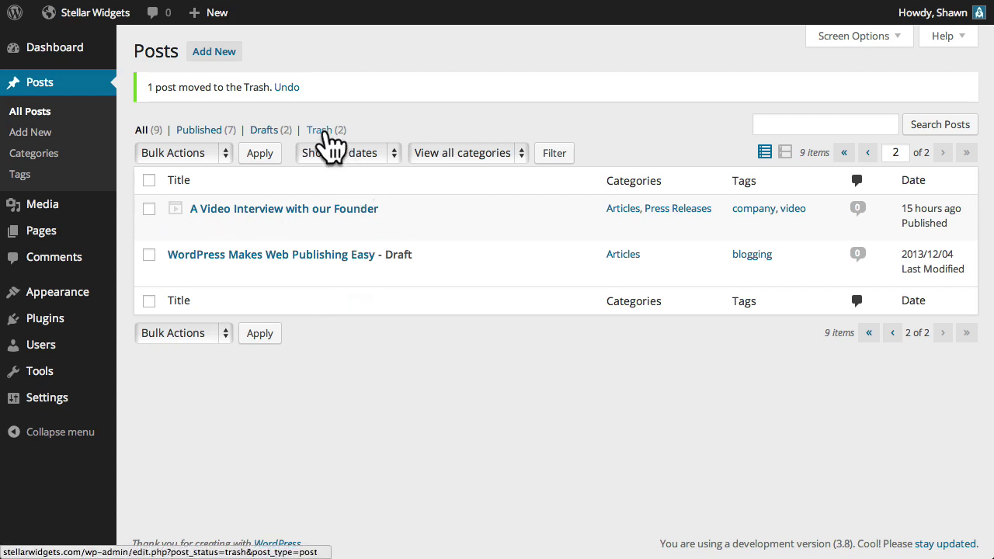
- Restore "The Stellar Story" from the Trash and return to the list of all posts
{"action": "left_click", "coordinate": [320, 131]}
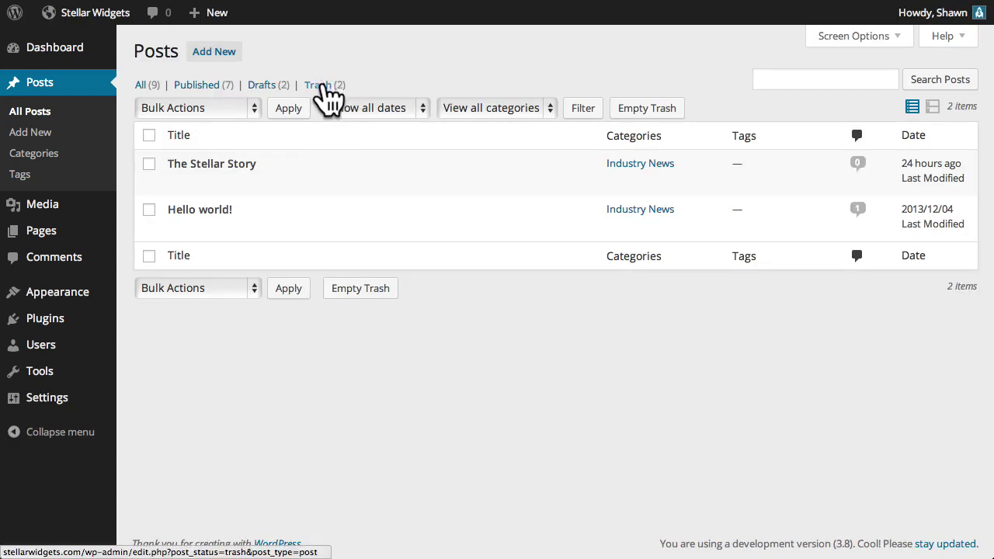
{"action": "mouse_move", "coordinate": [290, 172]}
{"action": "mouse_move", "coordinate": [279, 212]}
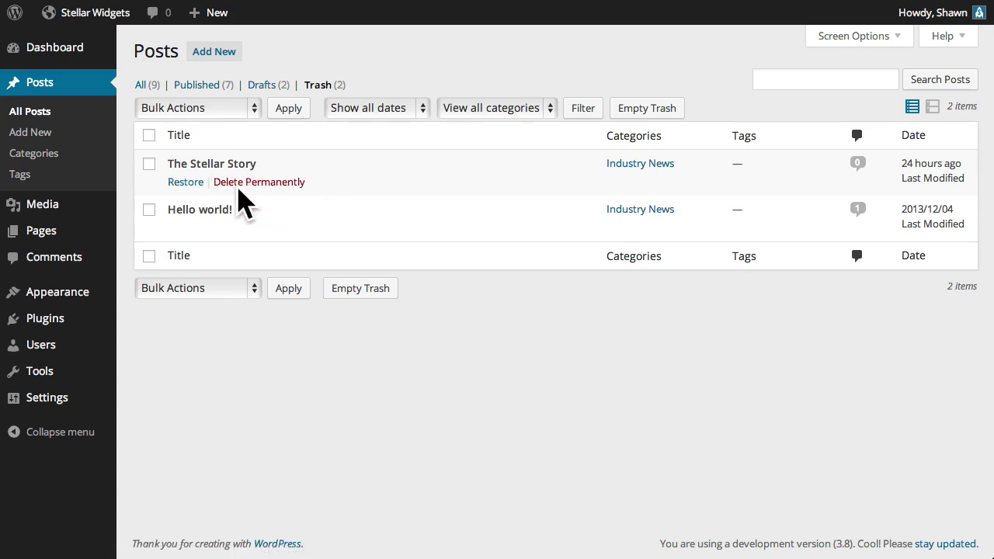
{"action": "left_click", "coordinate": [186, 184]}
{"action": "mouse_move", "coordinate": [222, 225]}
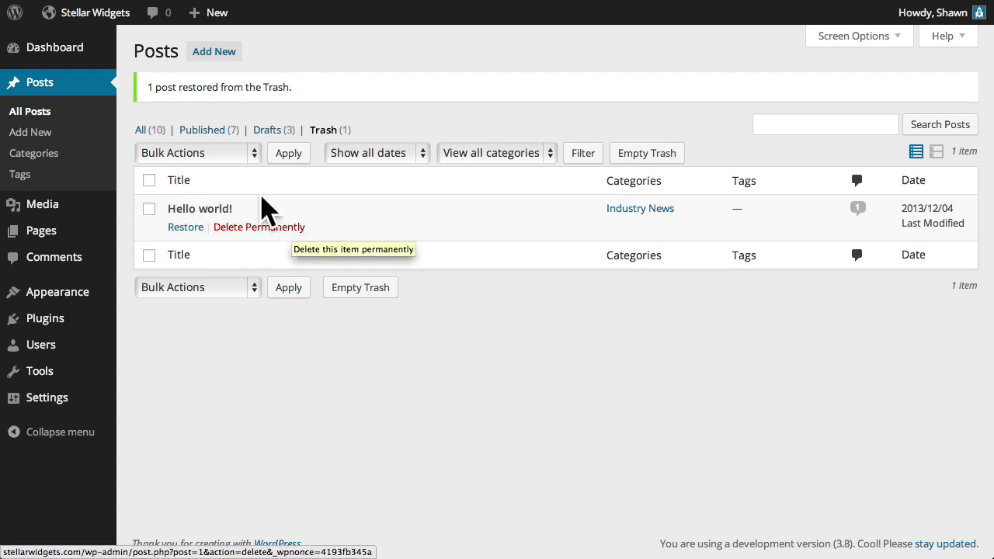
{"action": "left_click", "coordinate": [141, 130]}
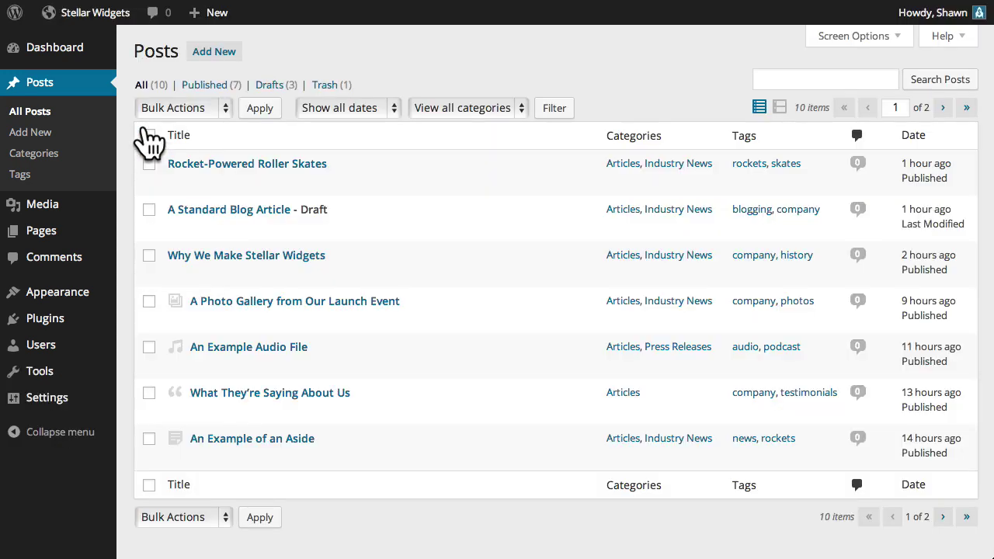